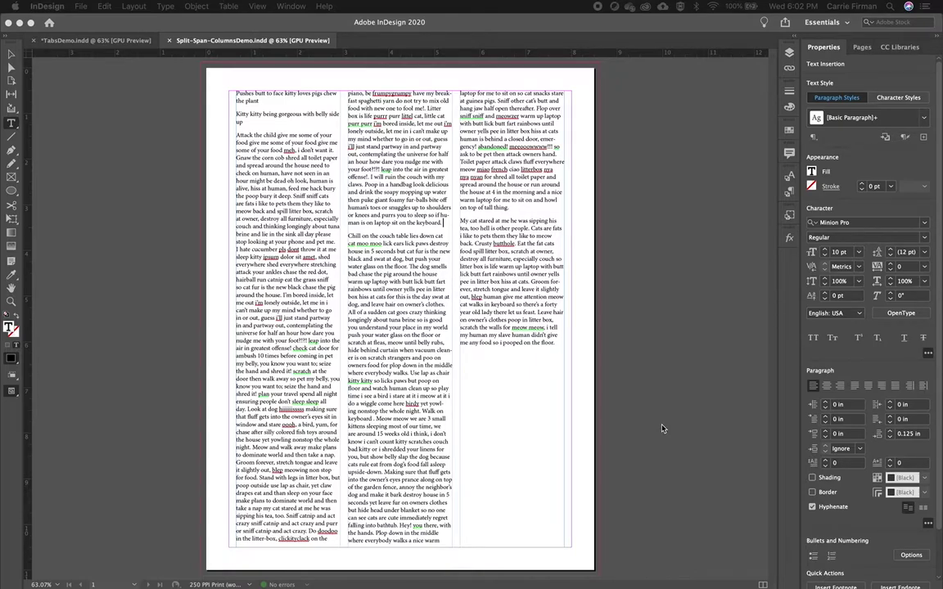
Step: Select the three-column text frame
click(12, 54)
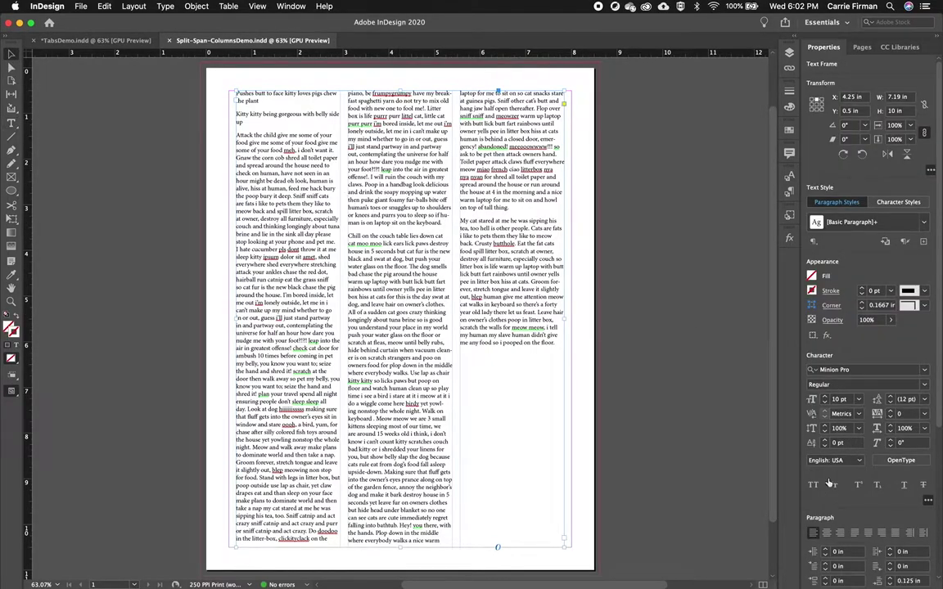
click(401, 313)
scroll(939, 495, down, 5)
scroll(940, 495, down, 2)
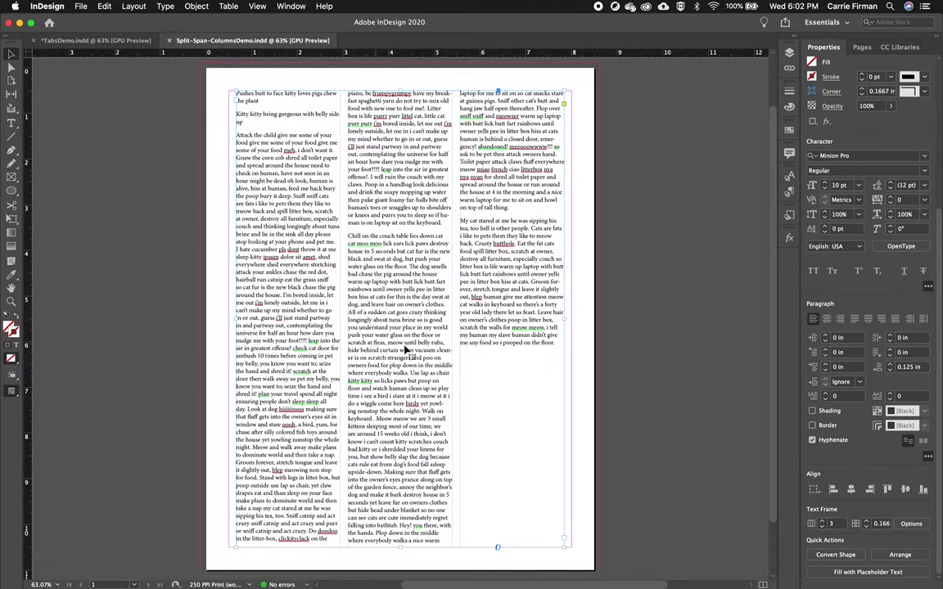
Step: Select the body text across the columns and show the Paragraph Styles panel
double_click(558, 346)
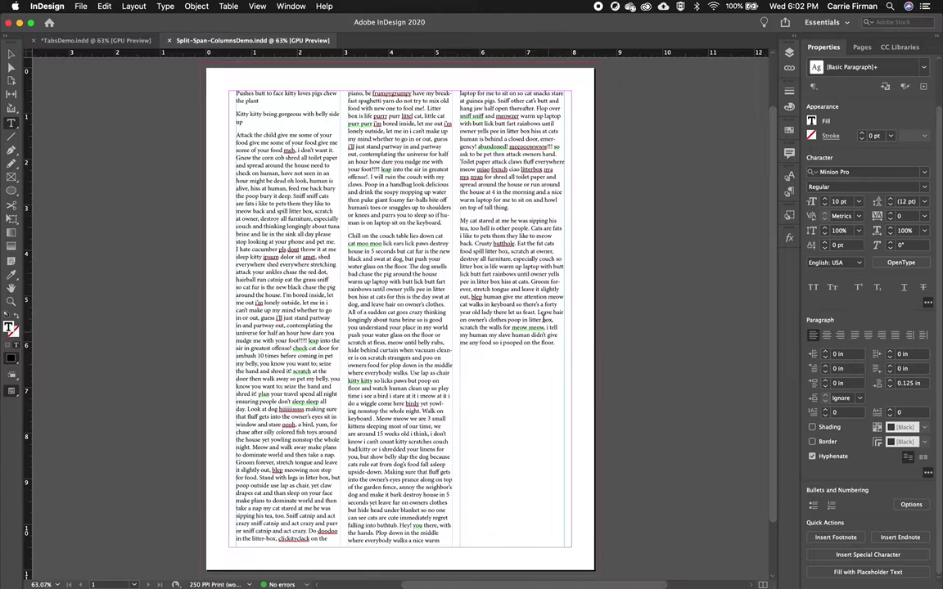
drag(527, 281, 242, 265)
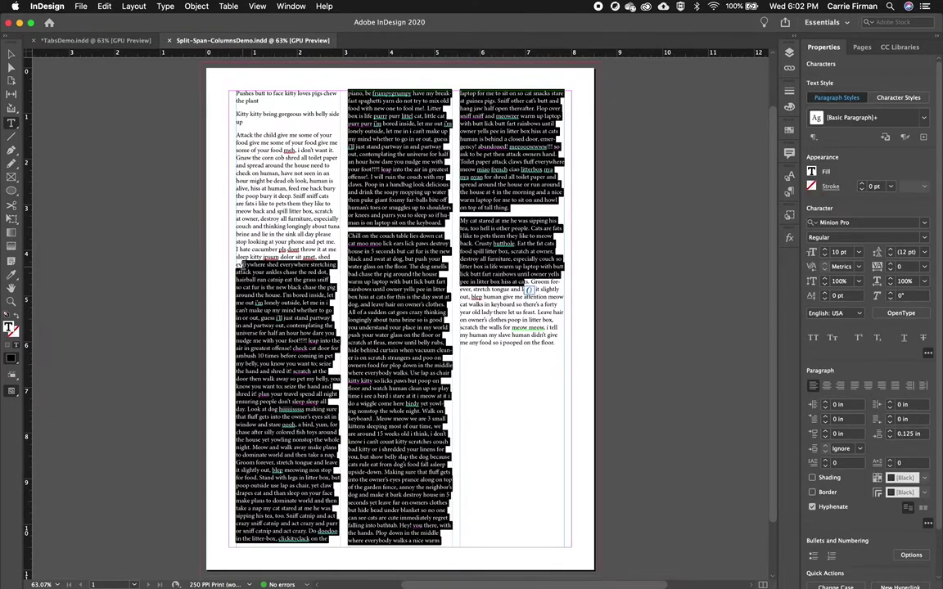
click(789, 192)
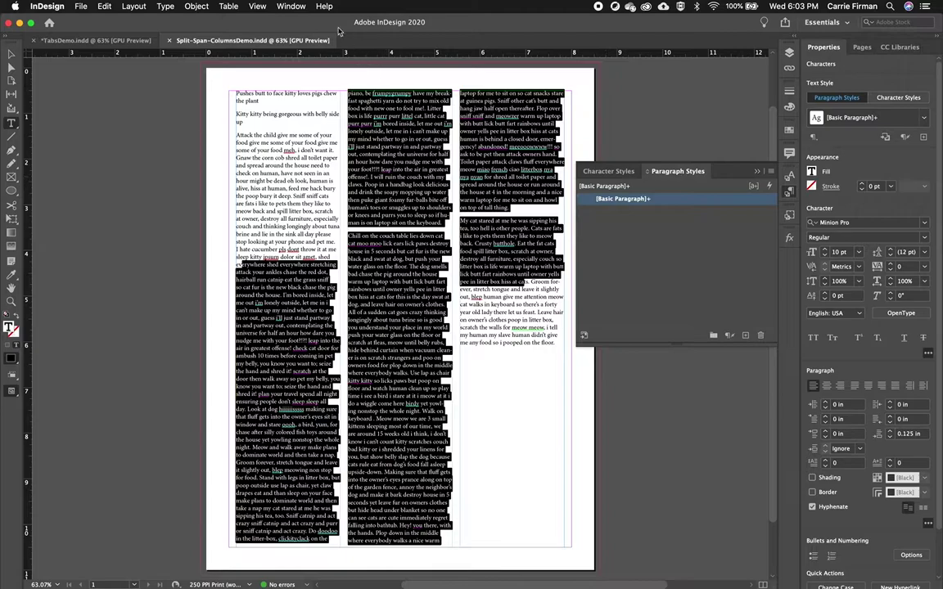
click(290, 6)
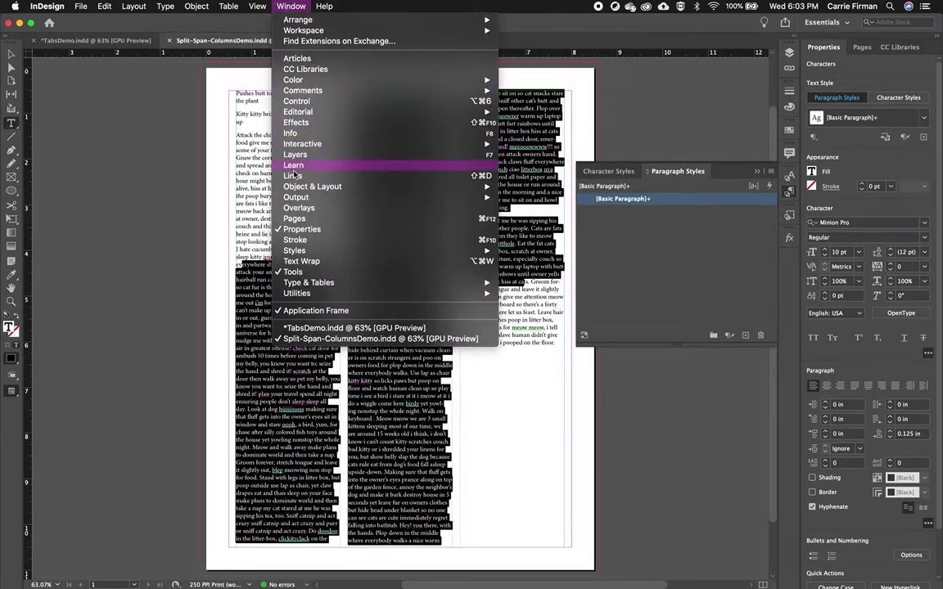
mouse_move(299, 251)
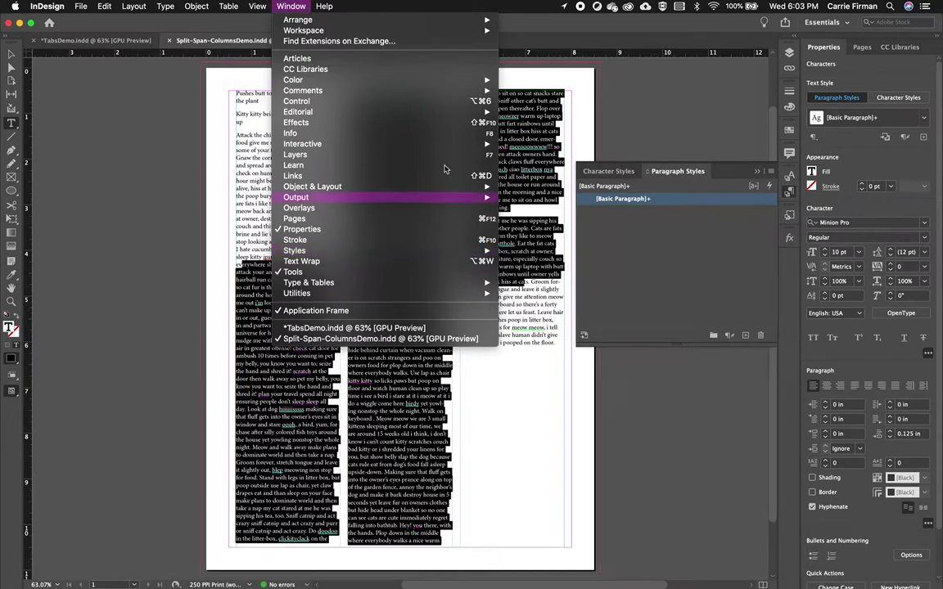
click(294, 6)
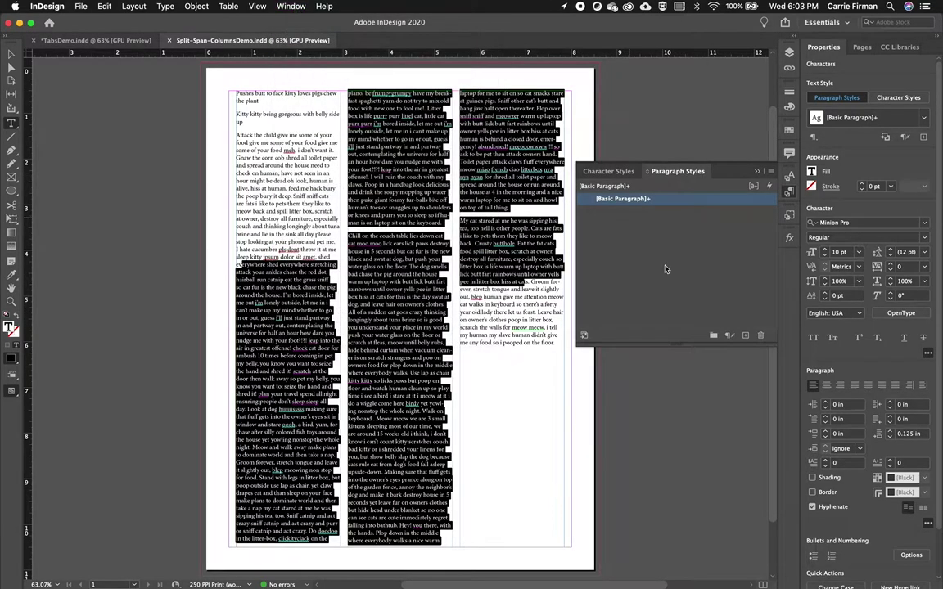
Step: Create a new paragraph style named Body Text, then select the 'Kitty kitty being gorgeous' paragraph
alt+click(745, 339)
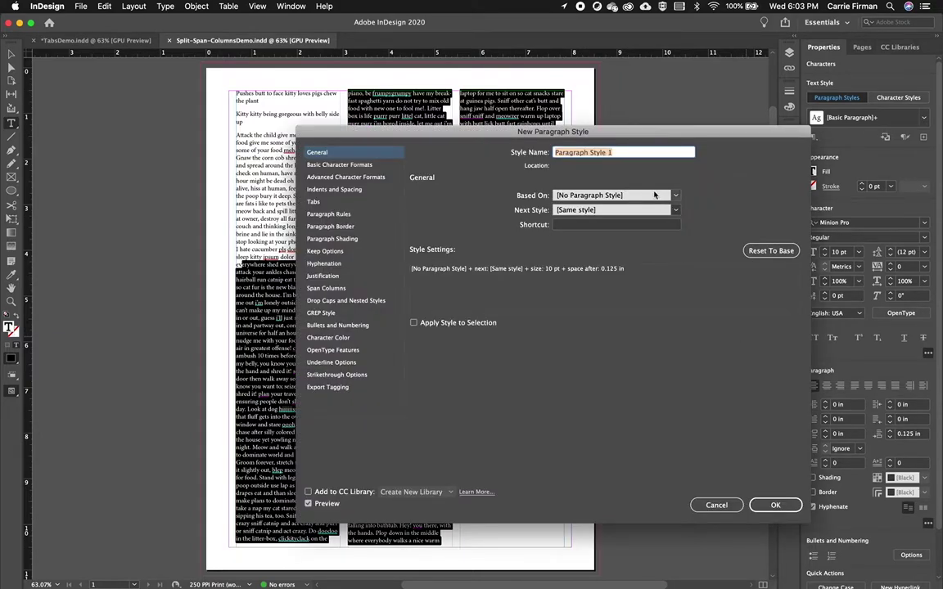
text(Body Text)
click(365, 169)
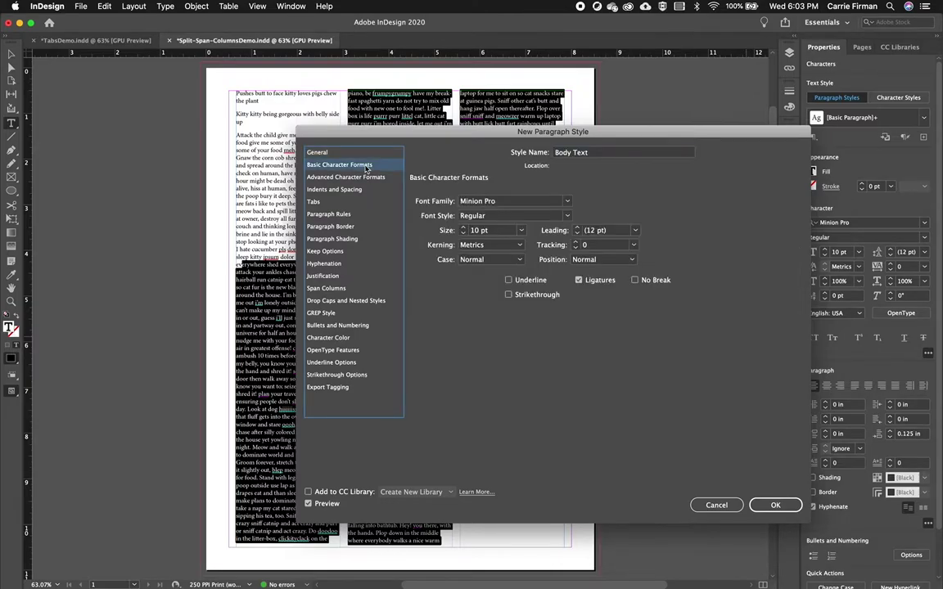
click(361, 190)
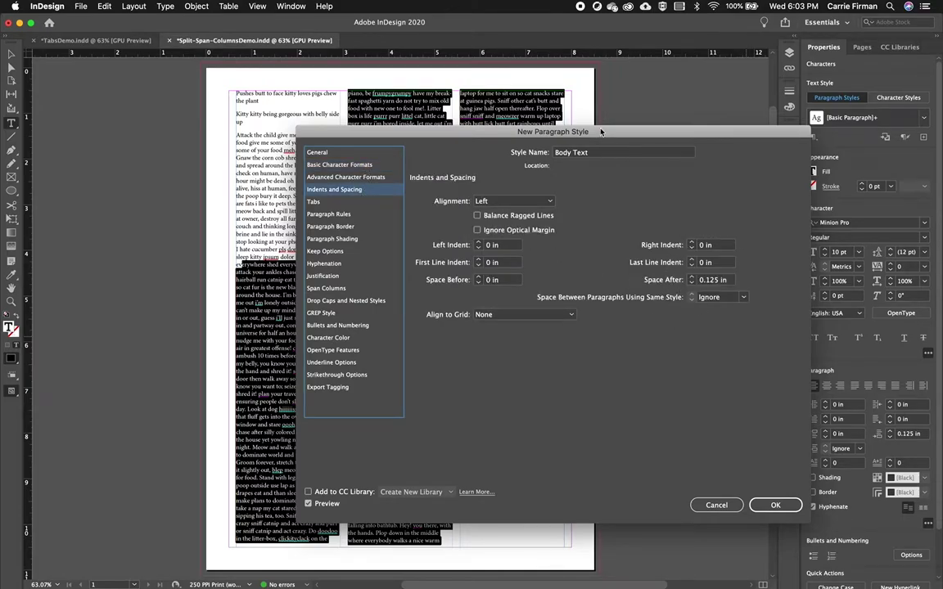
drag(600, 129, 580, 130)
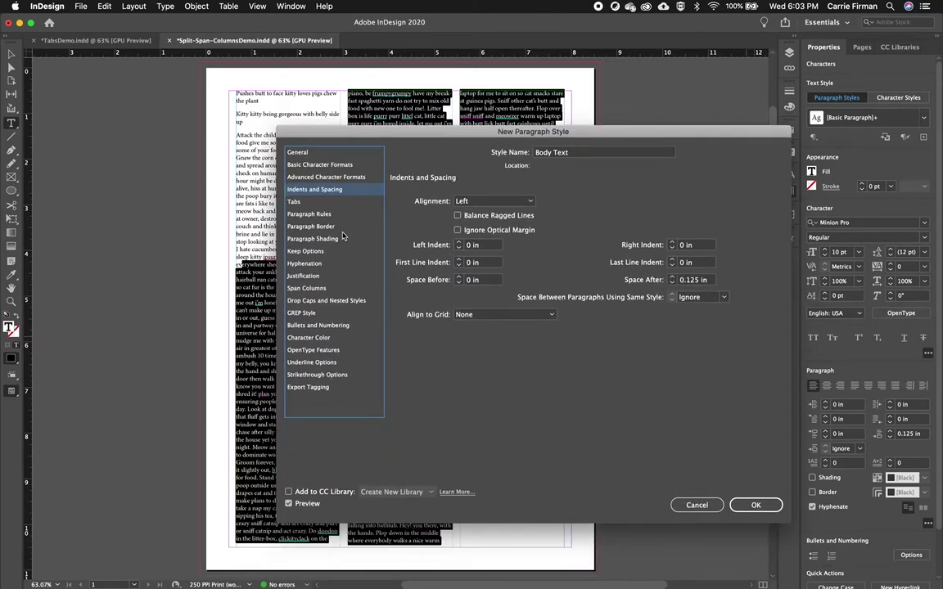
click(319, 164)
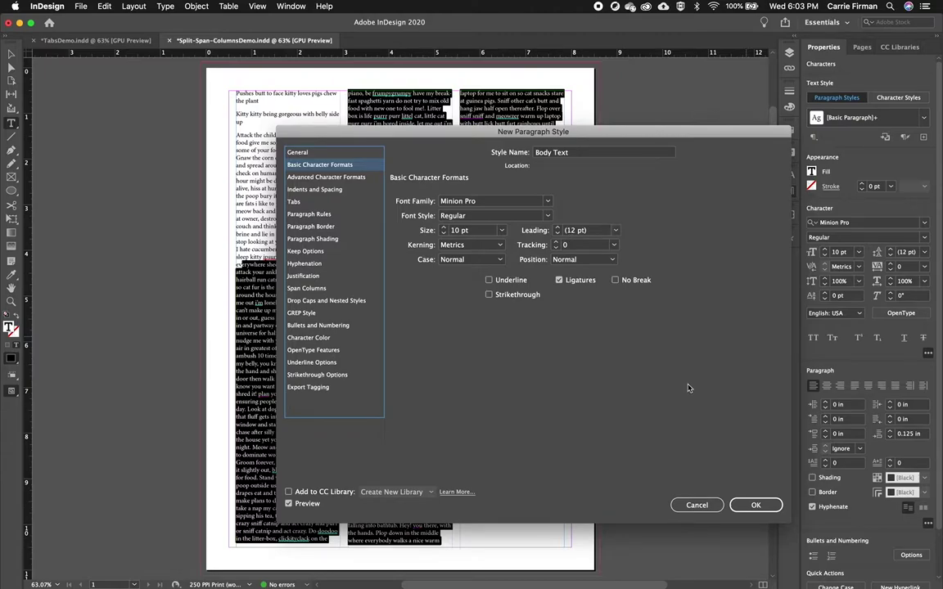
click(750, 507)
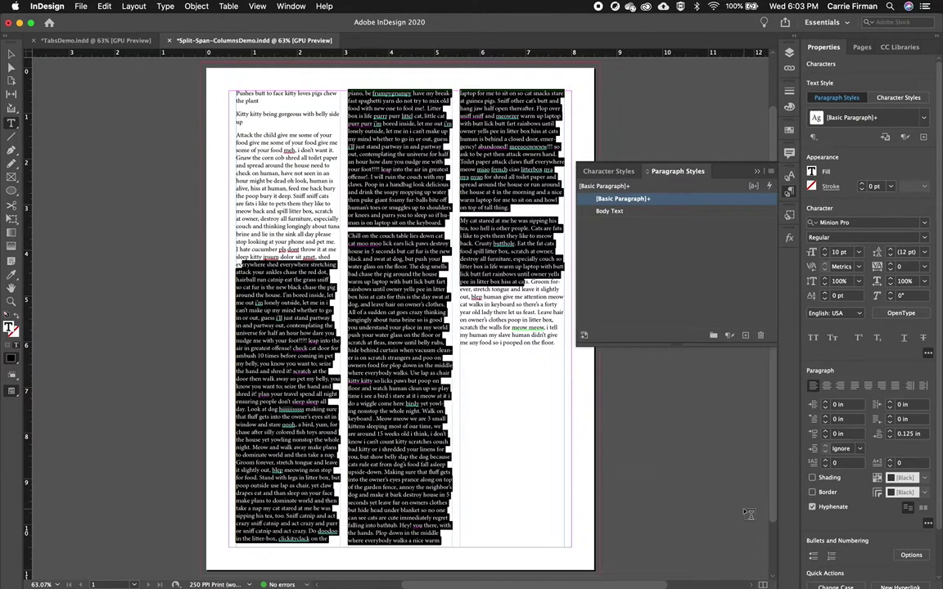
click(257, 138)
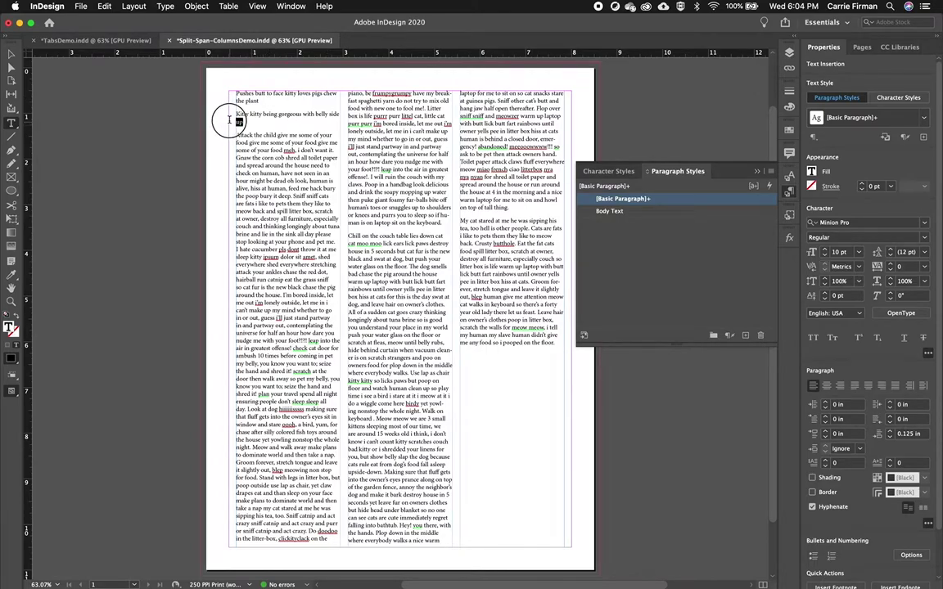
triple_click(233, 118)
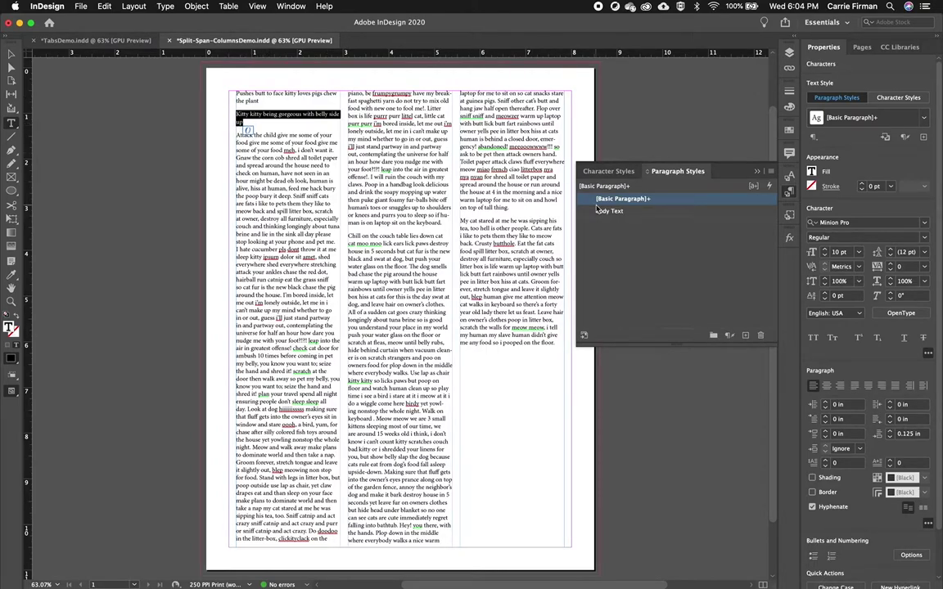
Step: Create a Bold 14 pt Subtitle style and apply it to the 'Kitty kitty being gorgeous' heading
alt+click(746, 336)
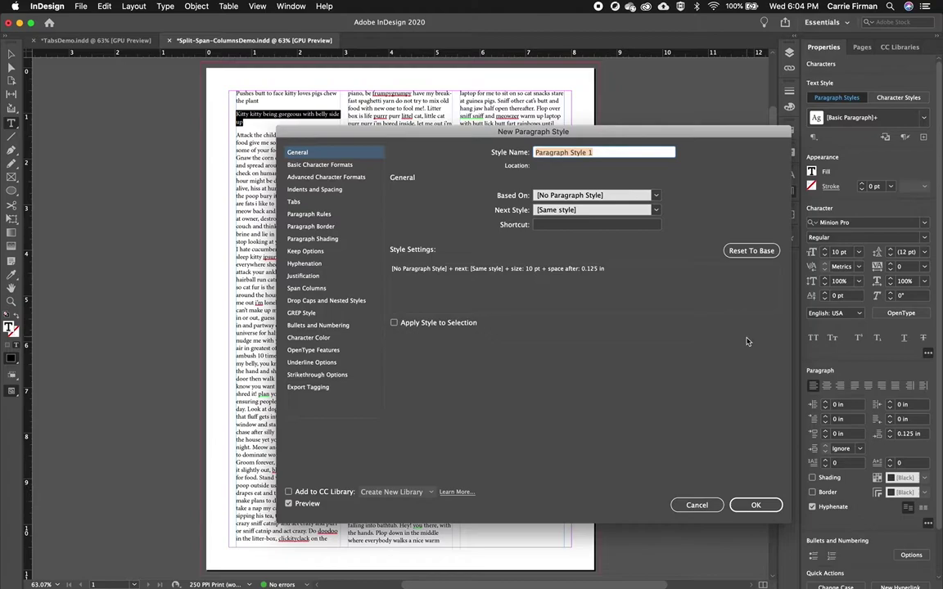
text(Subtitle)
click(328, 166)
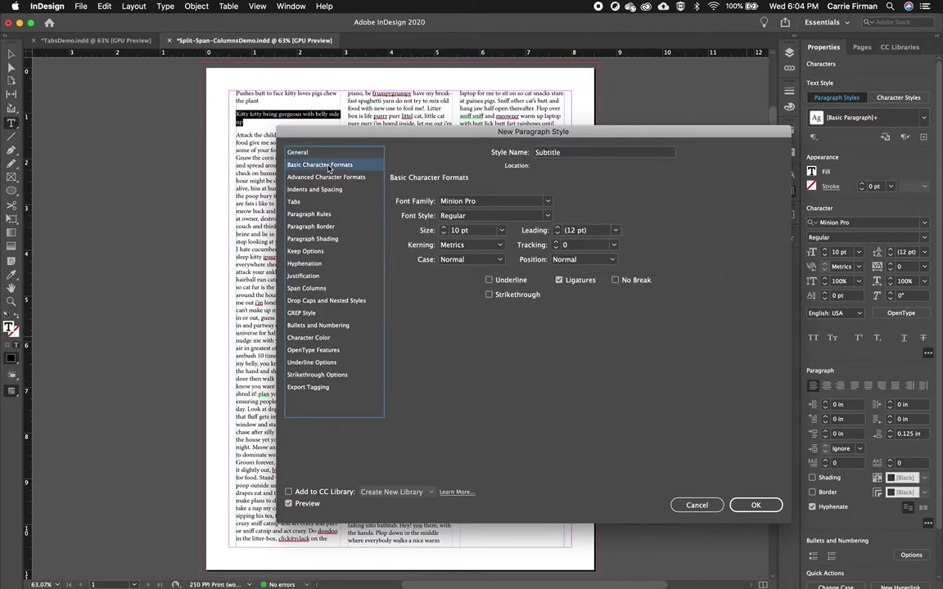
click(443, 228)
click(443, 228)
click(443, 229)
click(442, 228)
click(548, 216)
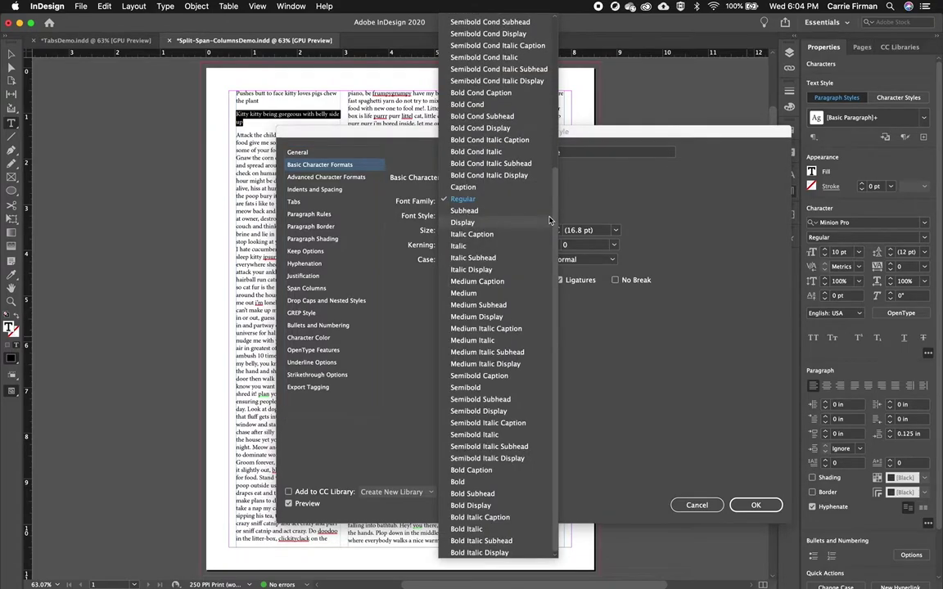
click(491, 493)
click(755, 505)
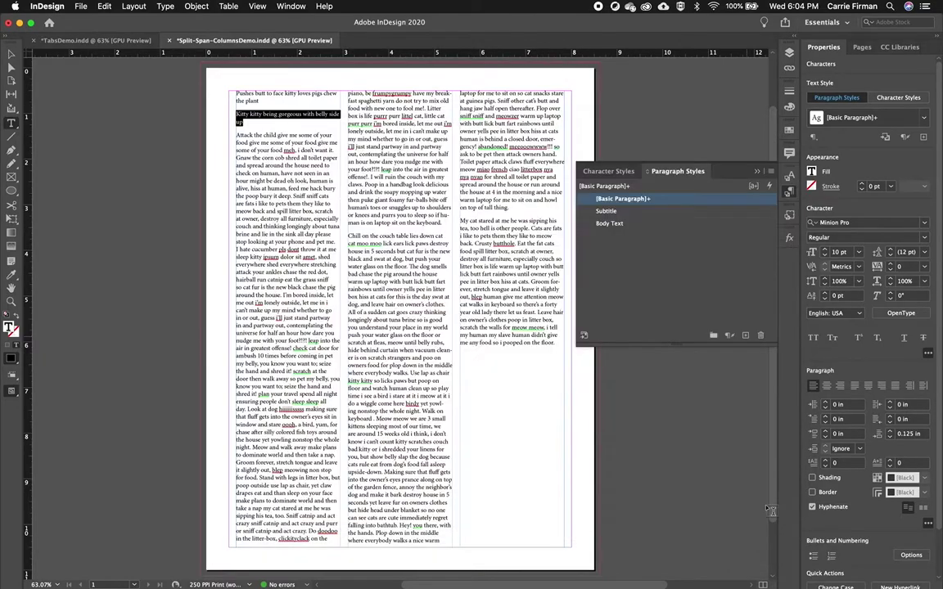
click(632, 211)
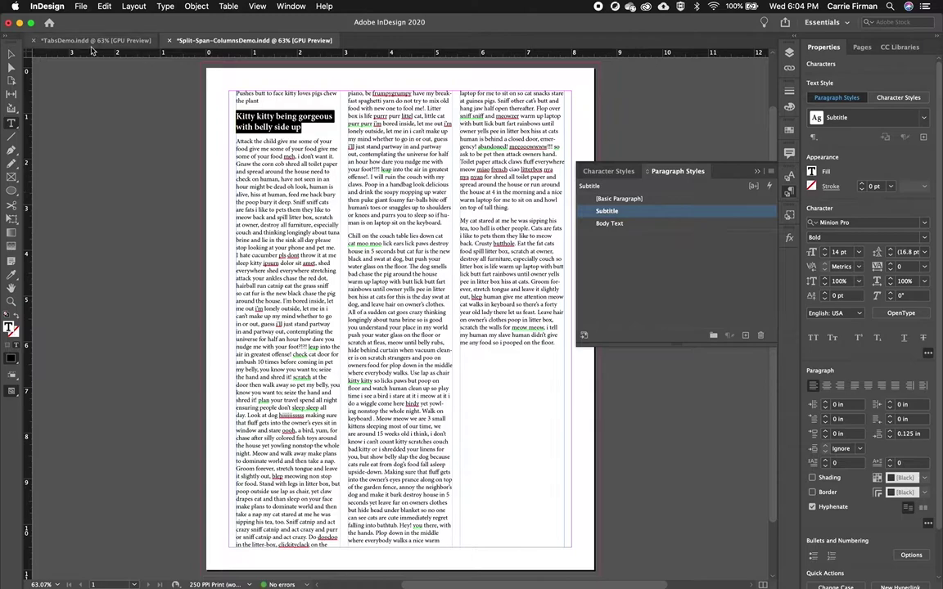
drag(236, 92, 263, 106)
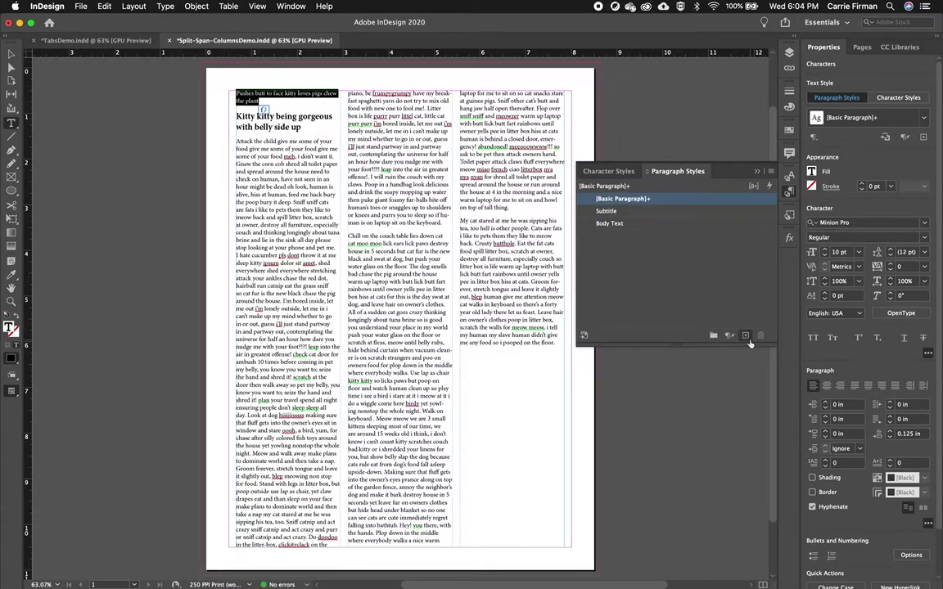
Step: Create a Title paragraph style set to Minion Pro Bold 20 pt
alt+click(747, 338)
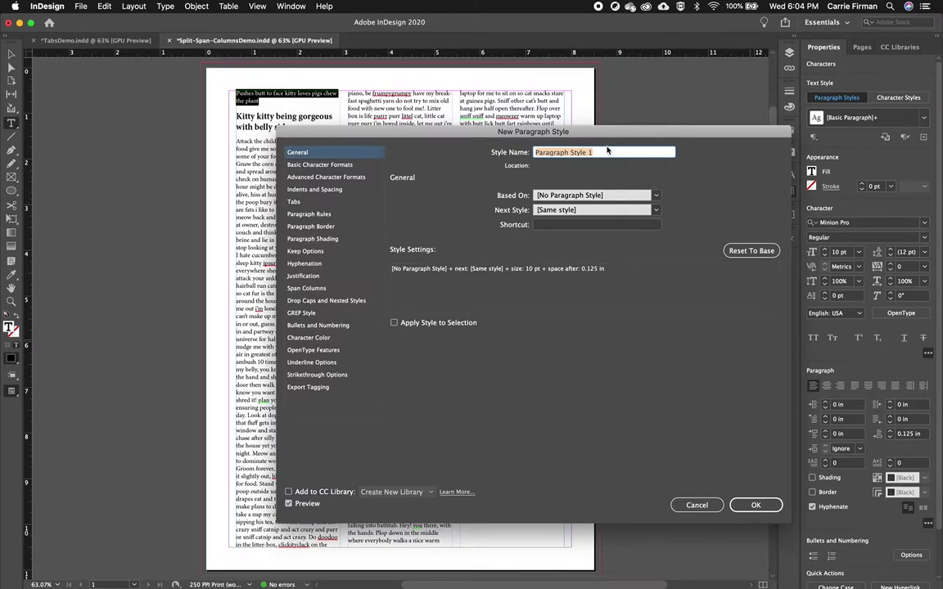
text(Title)
click(323, 164)
click(427, 231)
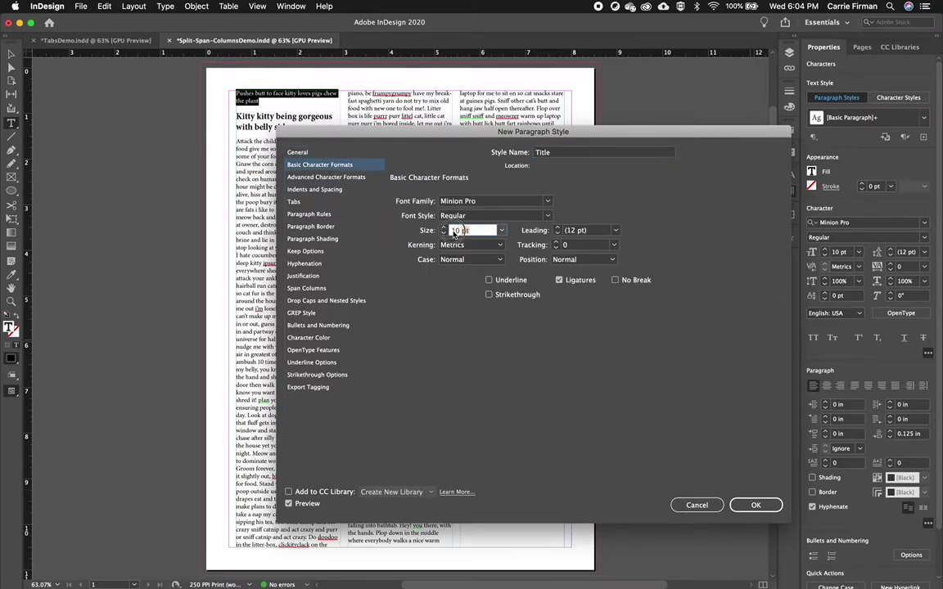
text(20)
key(Tab)
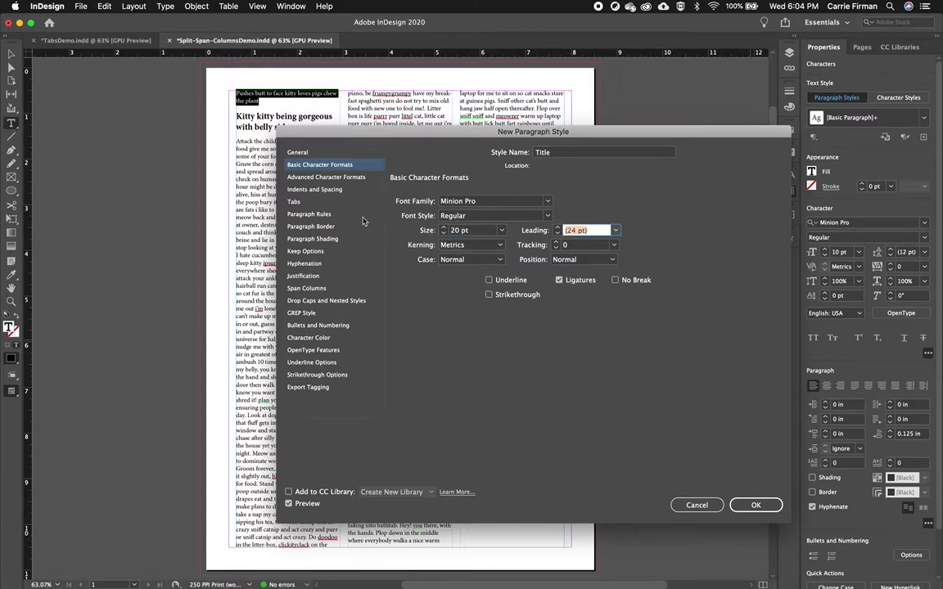
key(shift+Tab)
key(shift+Tab)
text(Bo)
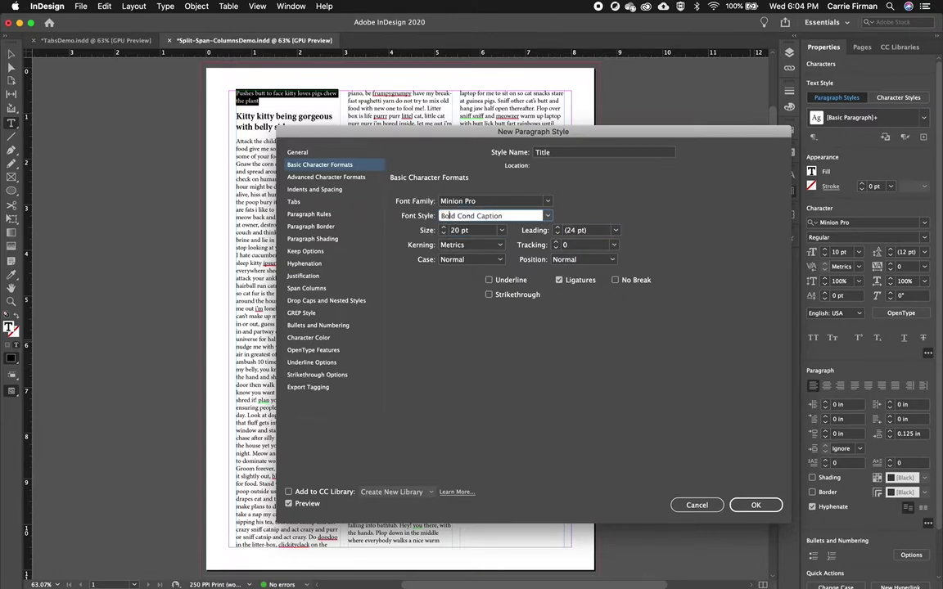
click(545, 216)
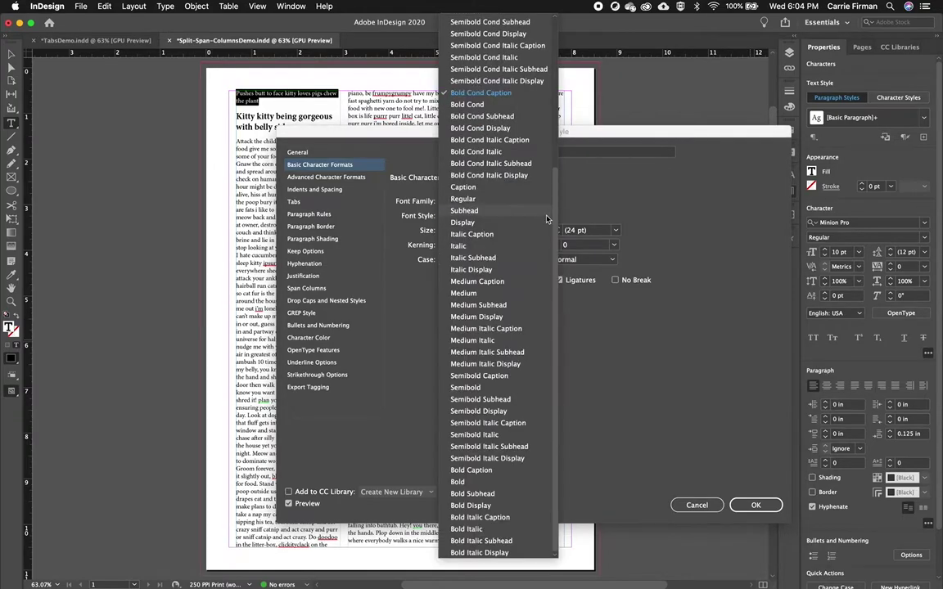
click(539, 482)
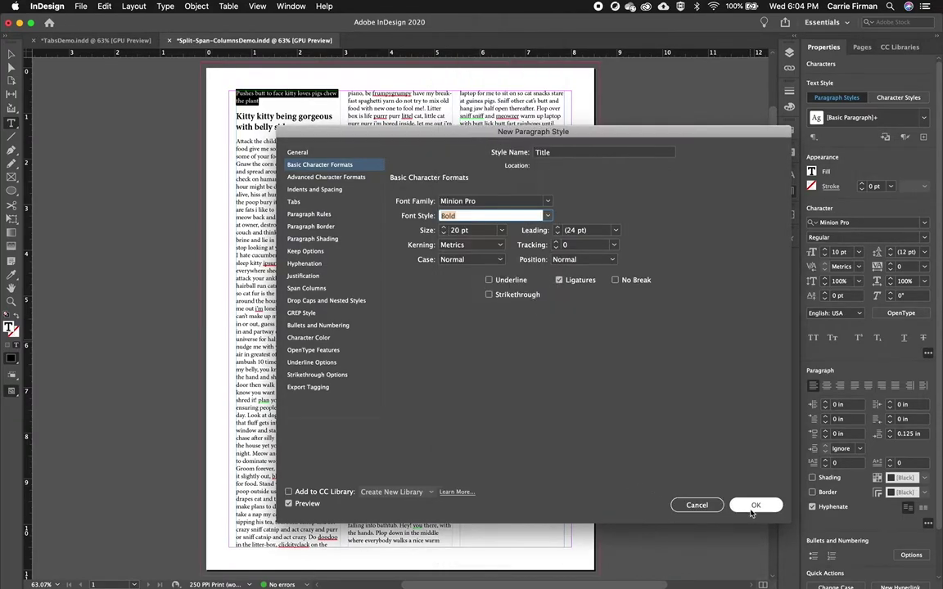
click(755, 505)
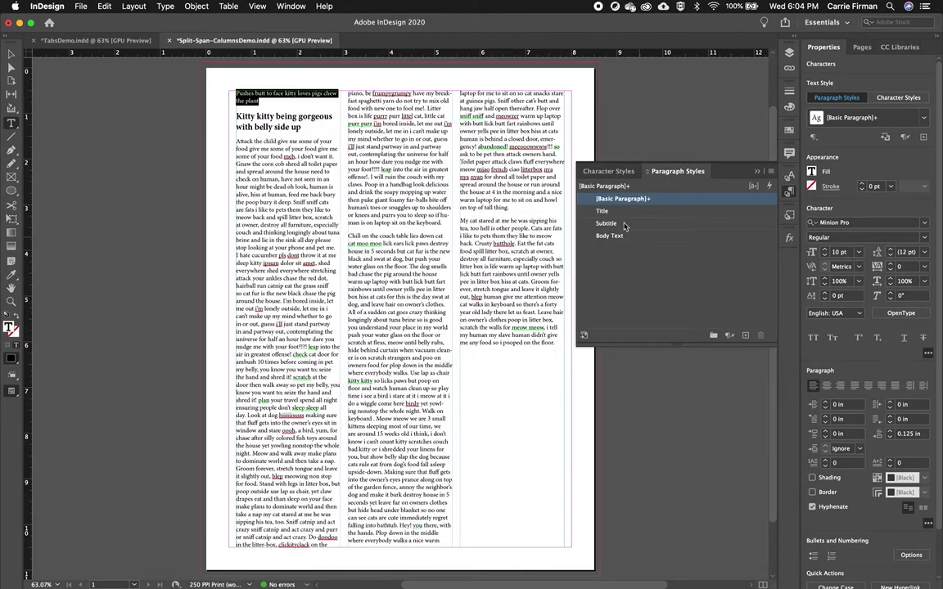
Step: Apply the Title style to the 'Pushes butt to face' heading and click back into it
click(602, 211)
click(287, 125)
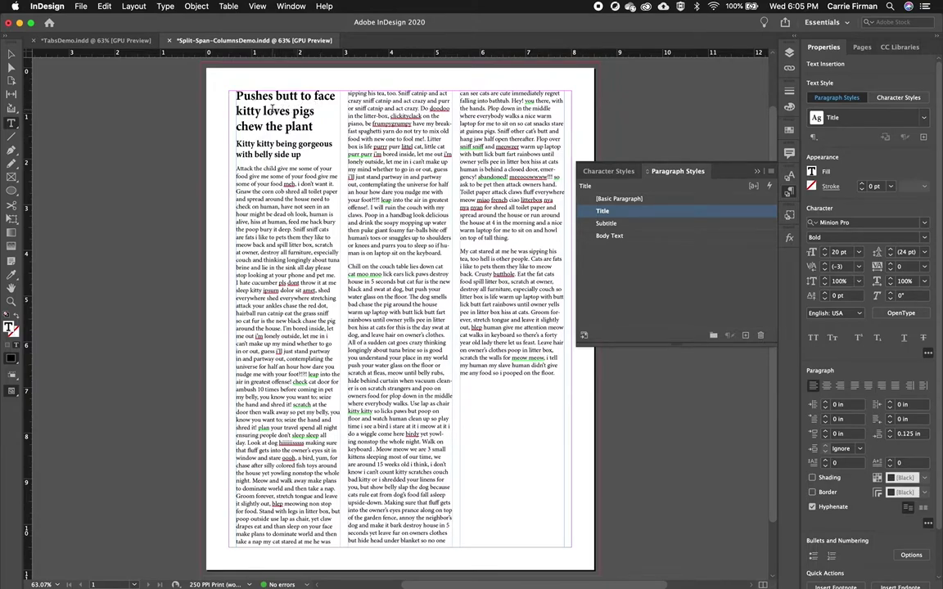
click(296, 114)
Step: Set the Title style's paragraph layout to Span Columns across all columns
double_click(610, 212)
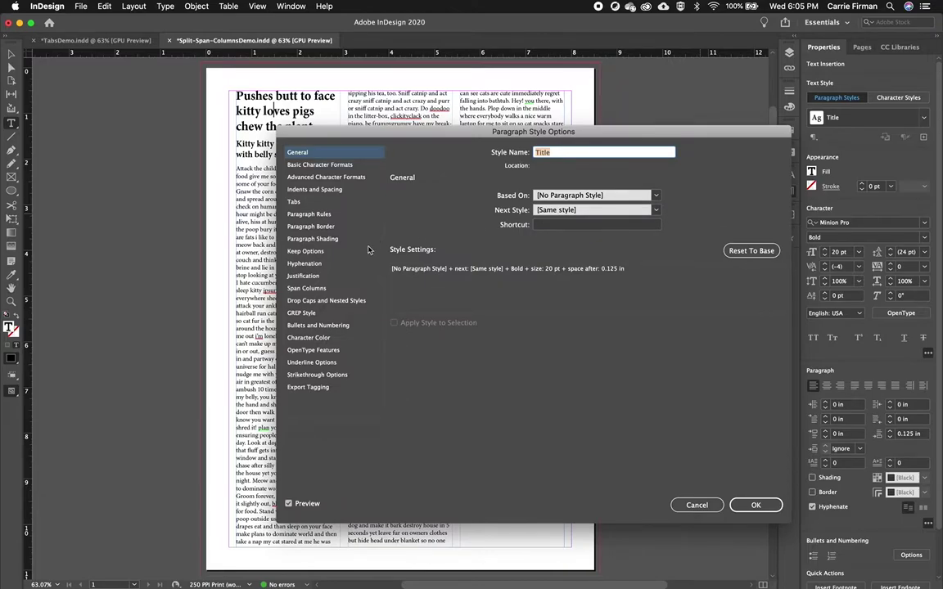
click(327, 288)
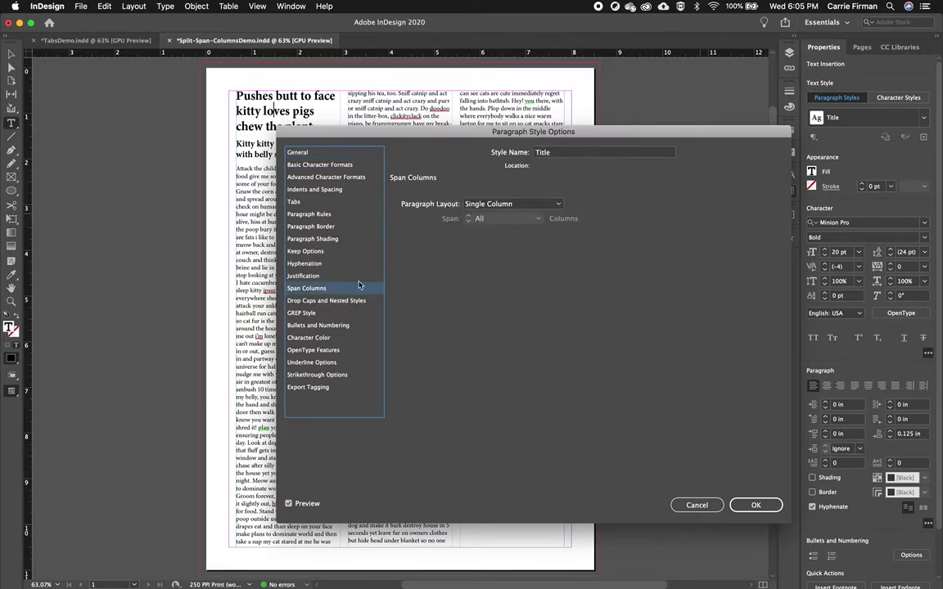
click(529, 205)
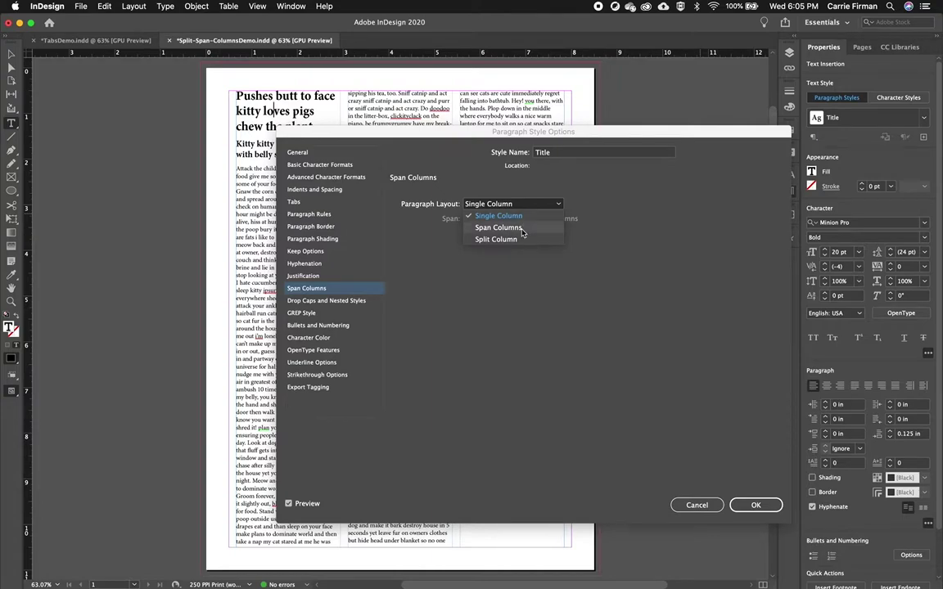
click(522, 228)
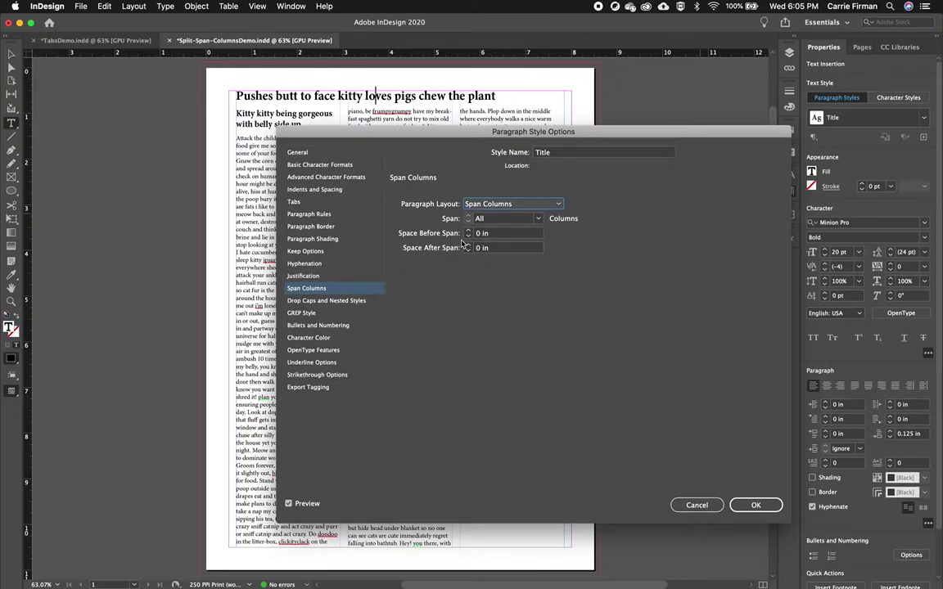
drag(373, 131, 406, 192)
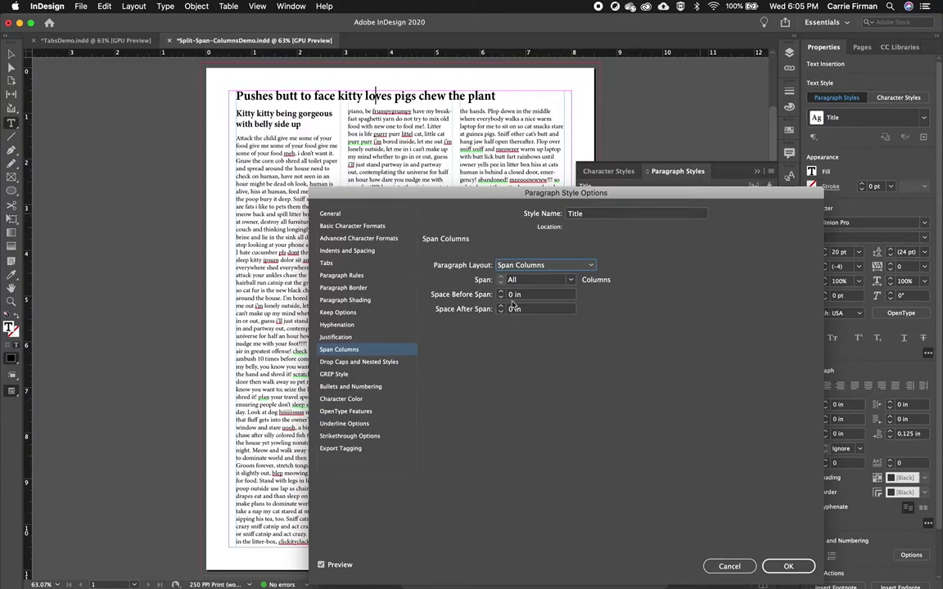
drag(533, 194, 525, 139)
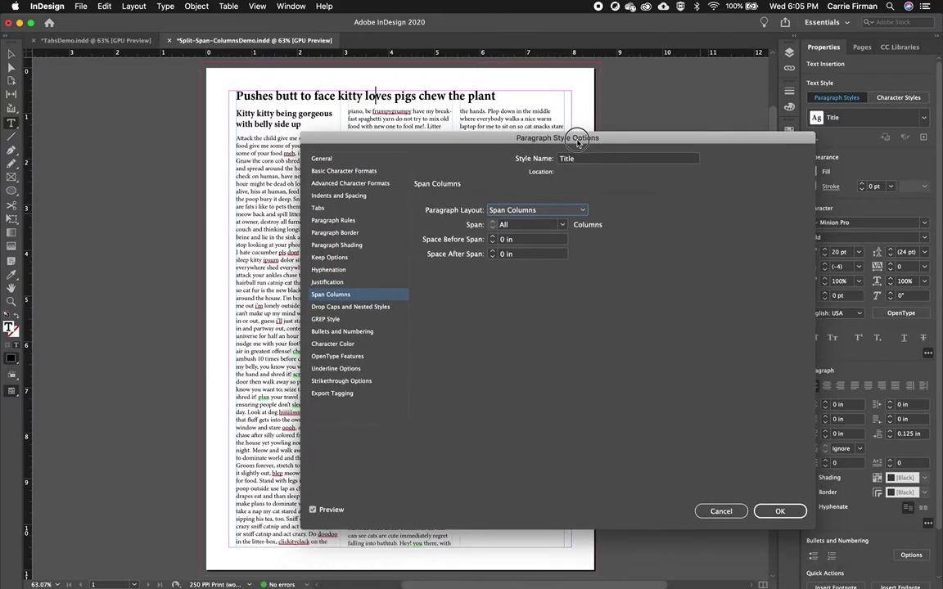
click(778, 510)
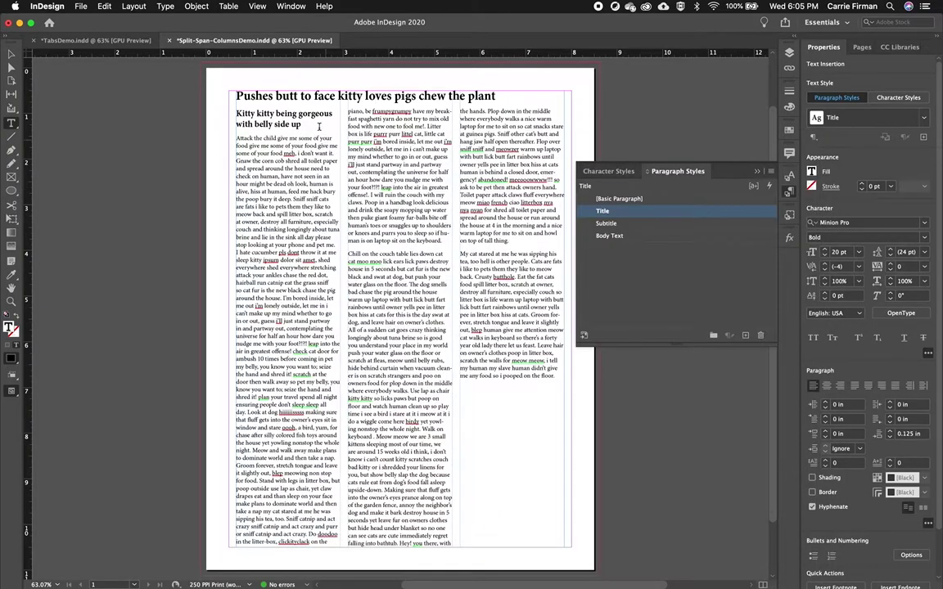
Step: Apply Subtitle to the second heading and set the Subtitle style to Span Columns
click(606, 223)
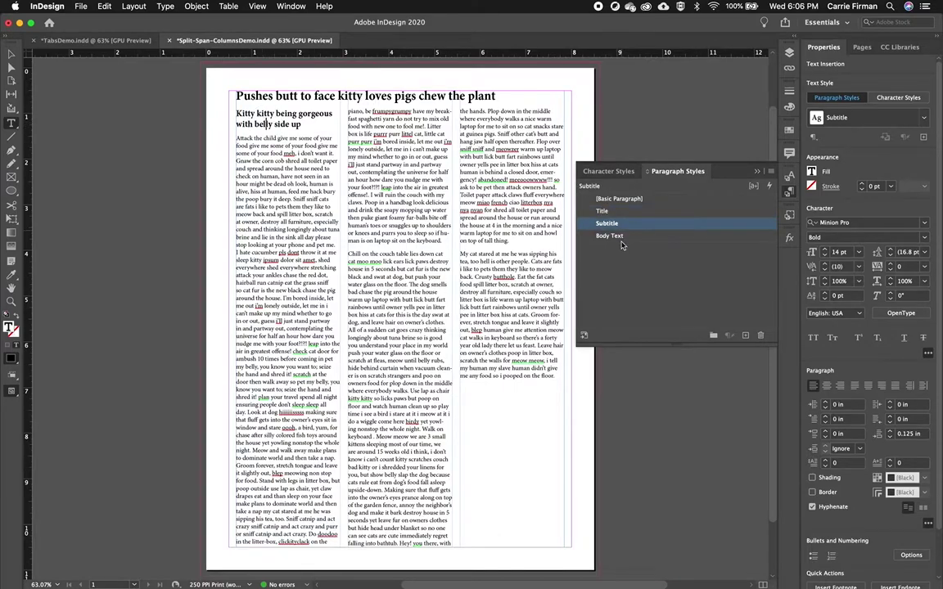
double_click(692, 228)
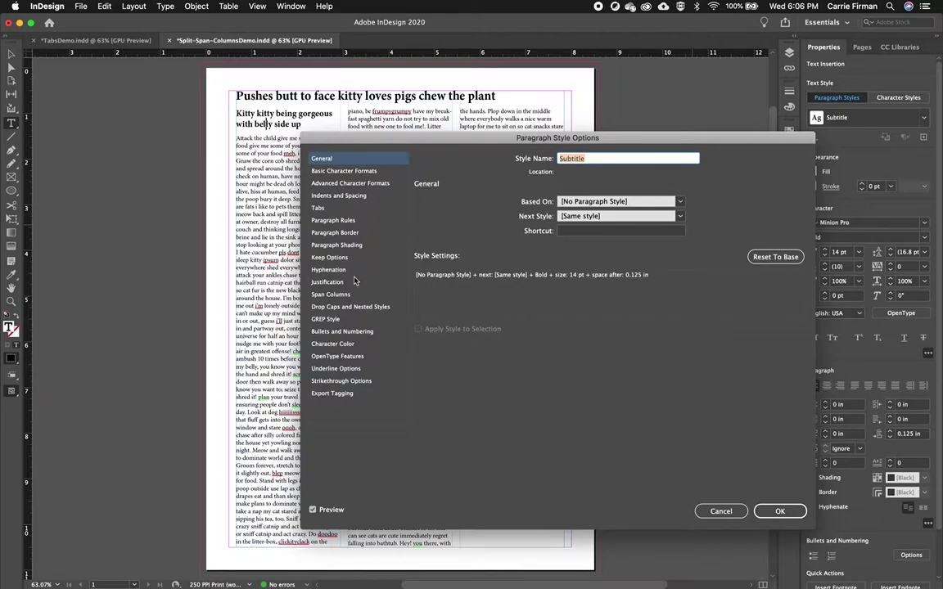
click(332, 295)
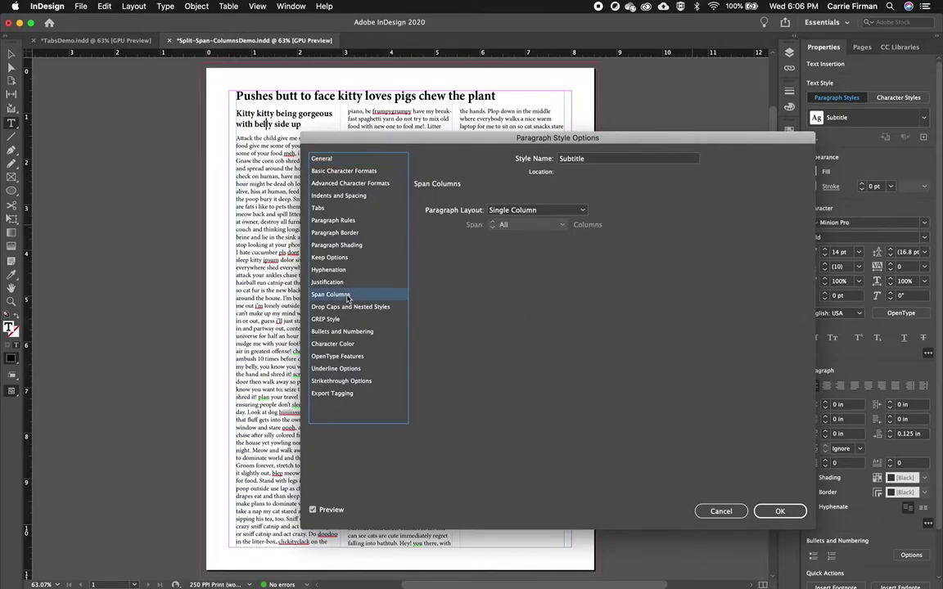
click(583, 212)
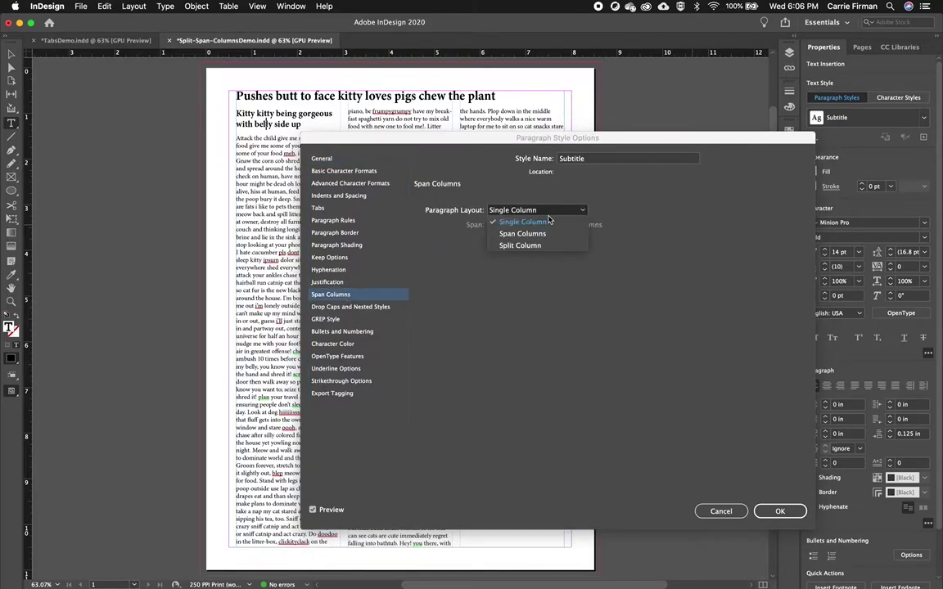
click(523, 234)
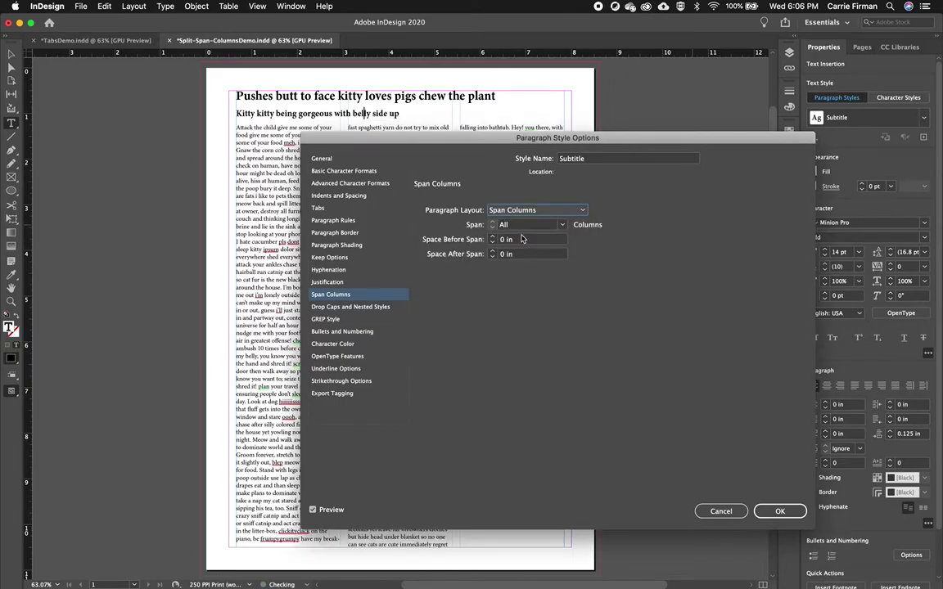
drag(431, 144, 440, 187)
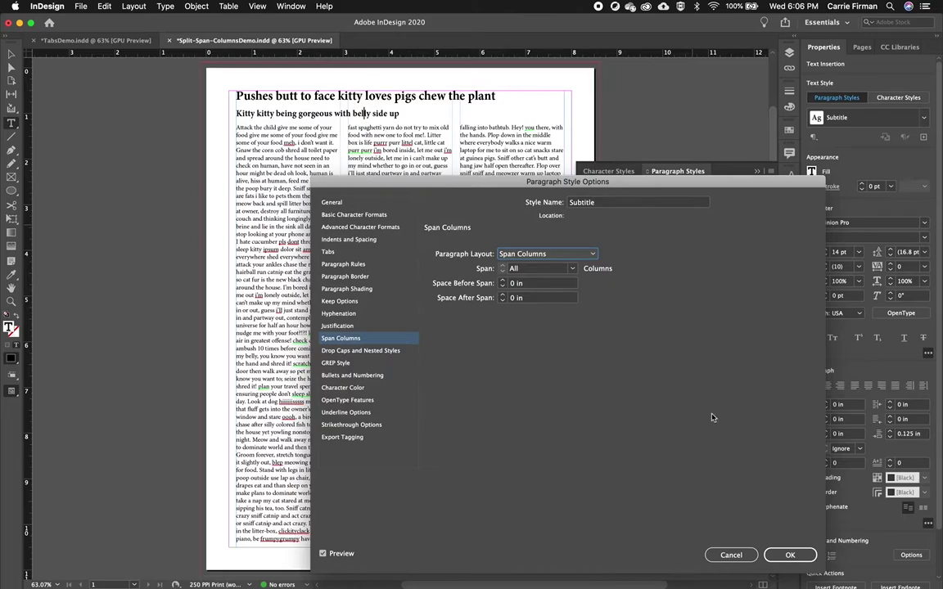
click(796, 557)
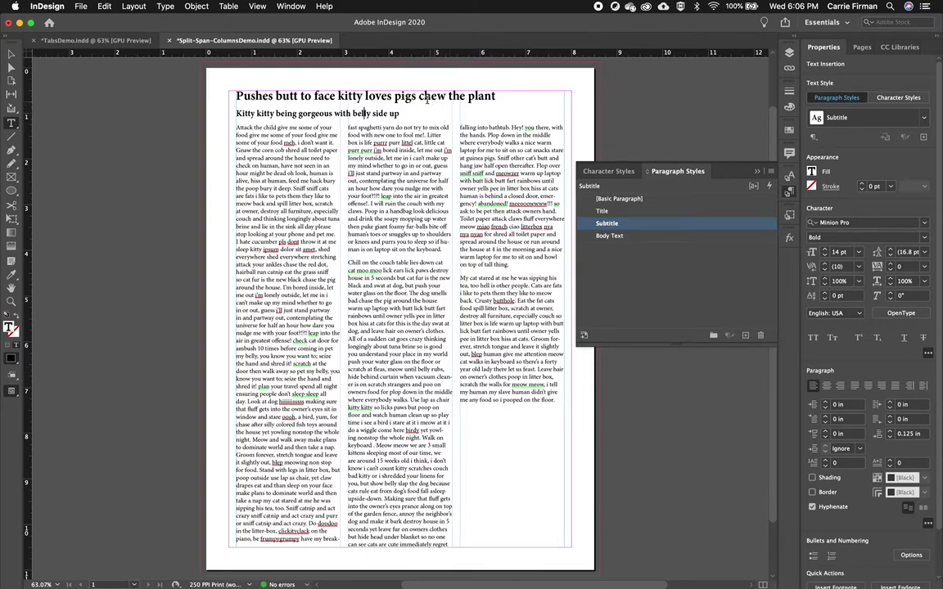
click(330, 89)
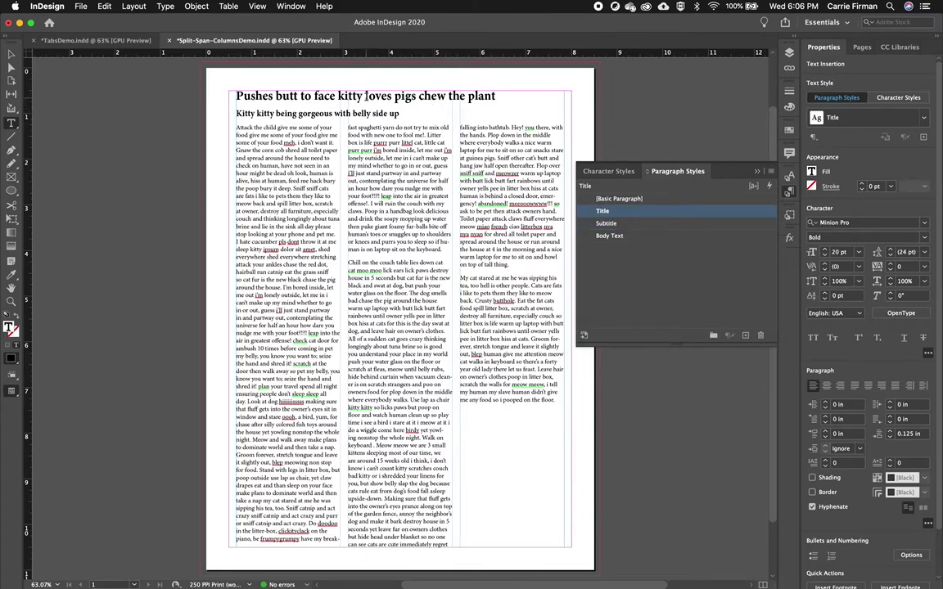
Step: Change the Title style's column span from All to 2
double_click(715, 212)
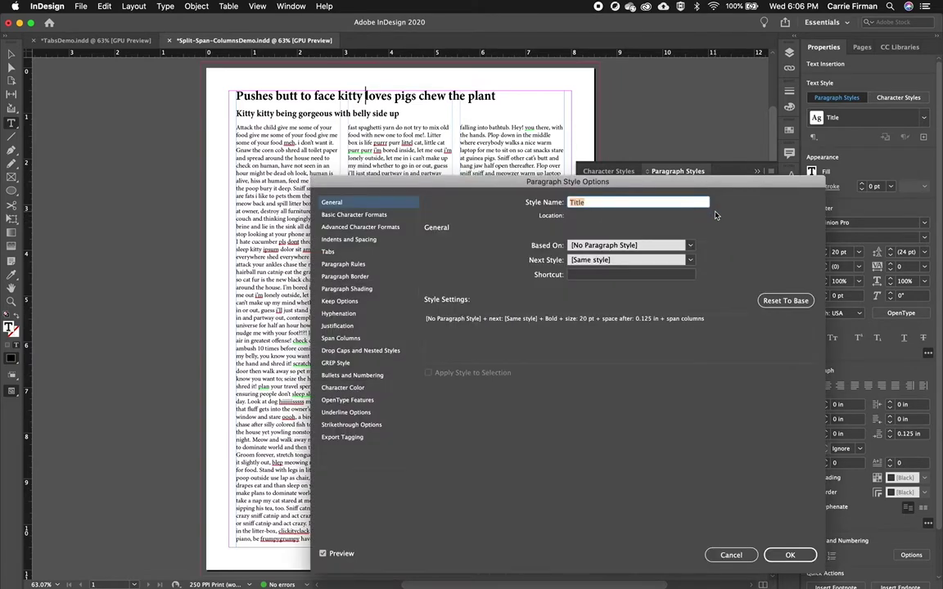
click(325, 338)
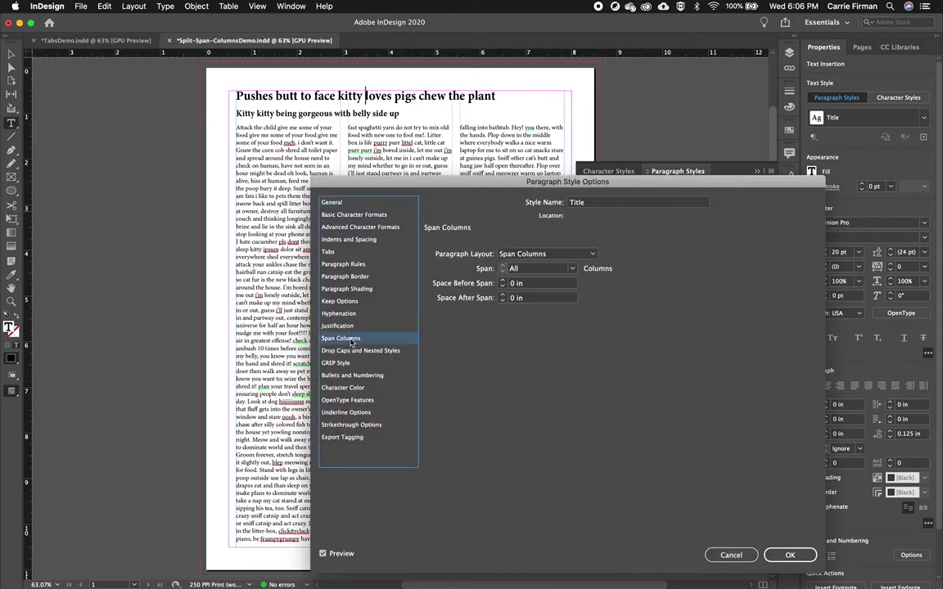
click(573, 269)
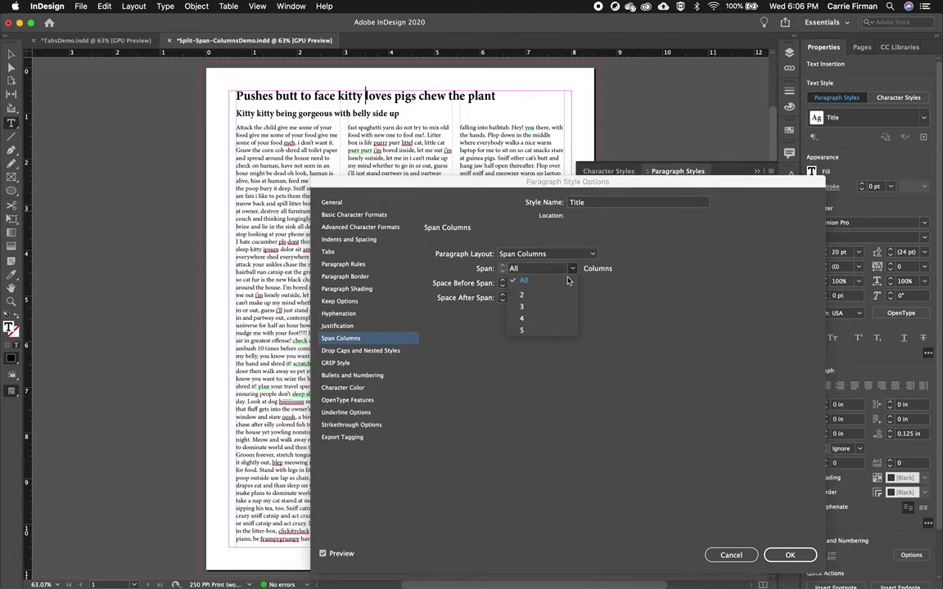
click(561, 295)
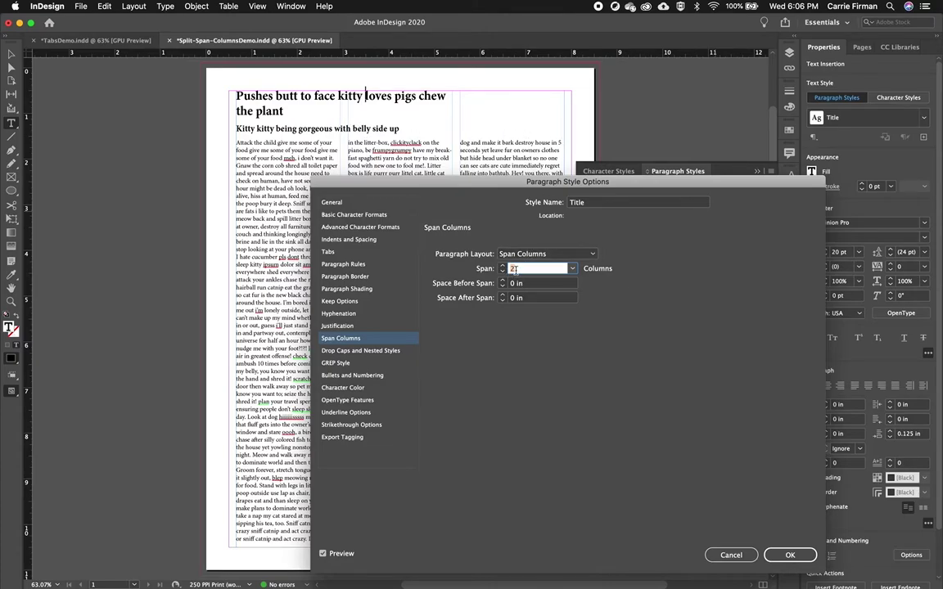
click(802, 556)
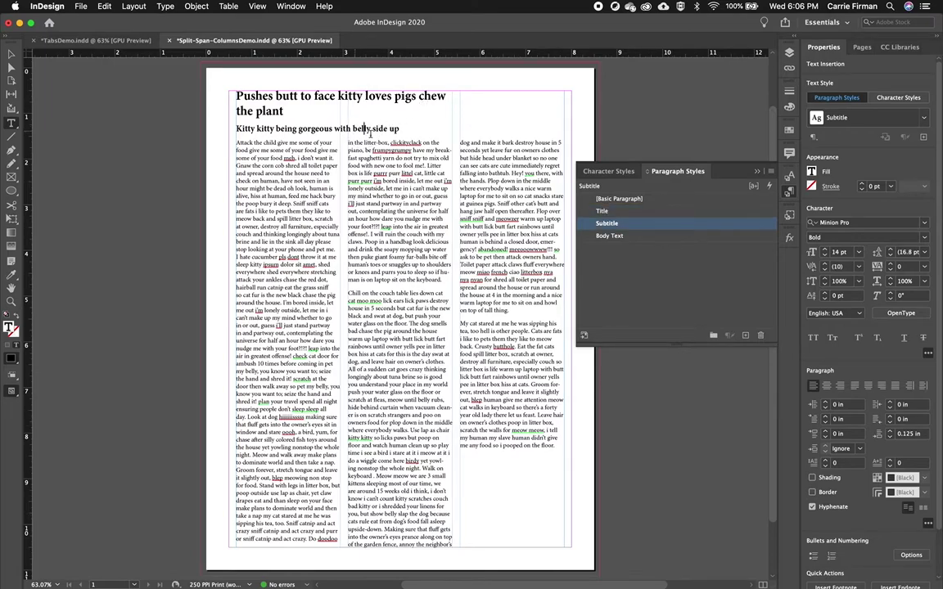
Step: Limit the Subtitle style to spanning 2 columns so the third column rises to the top
click(684, 225)
double_click(708, 230)
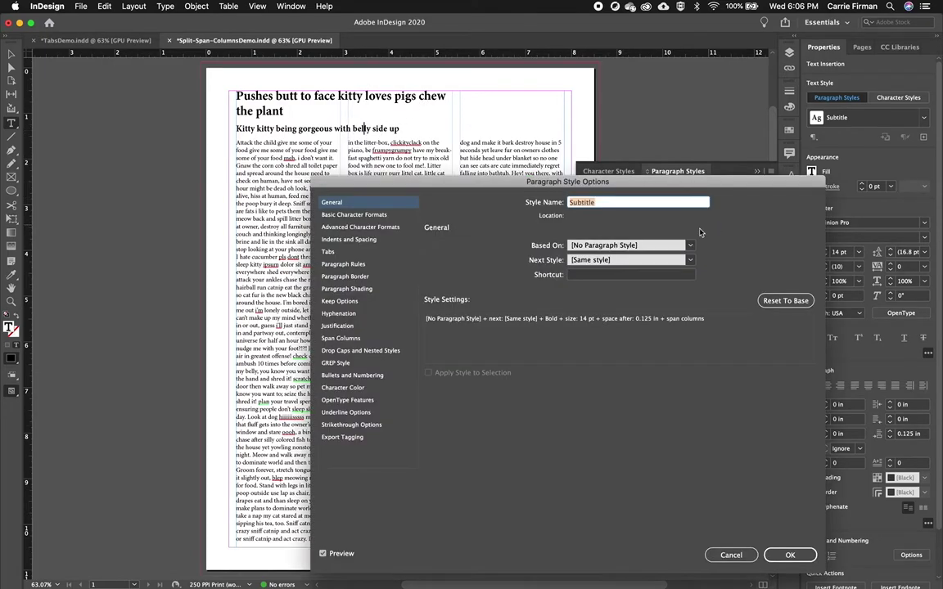
click(340, 338)
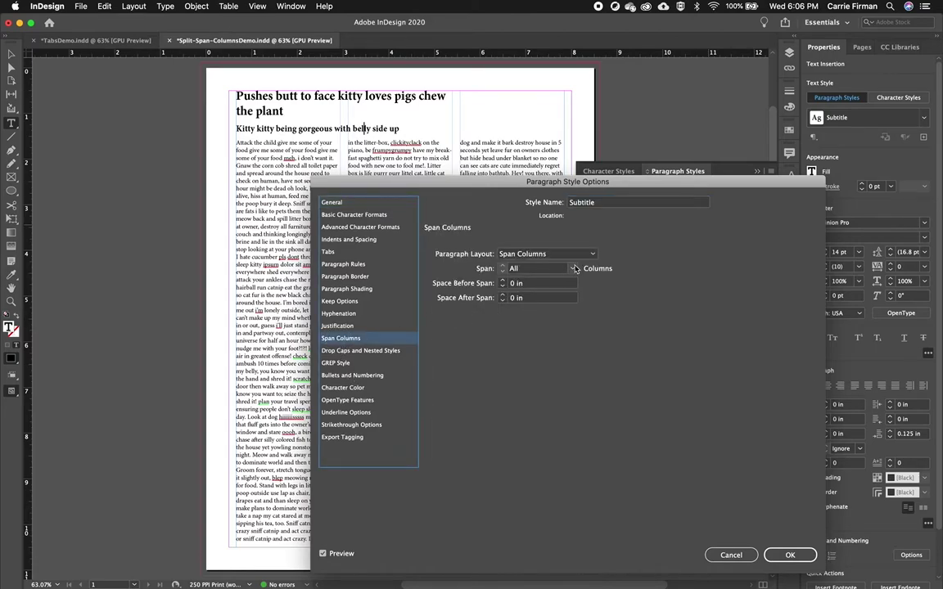
click(521, 268)
click(557, 301)
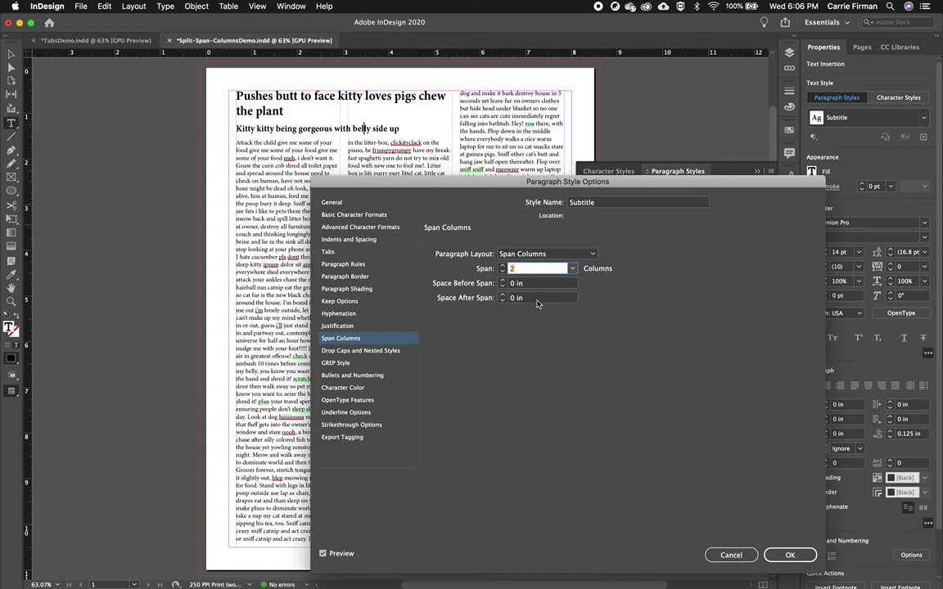
click(790, 555)
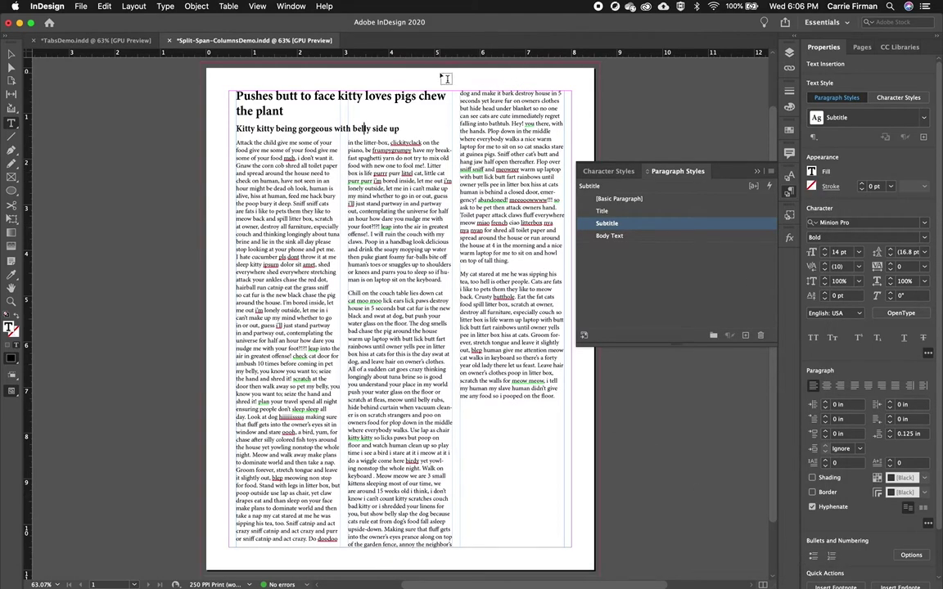